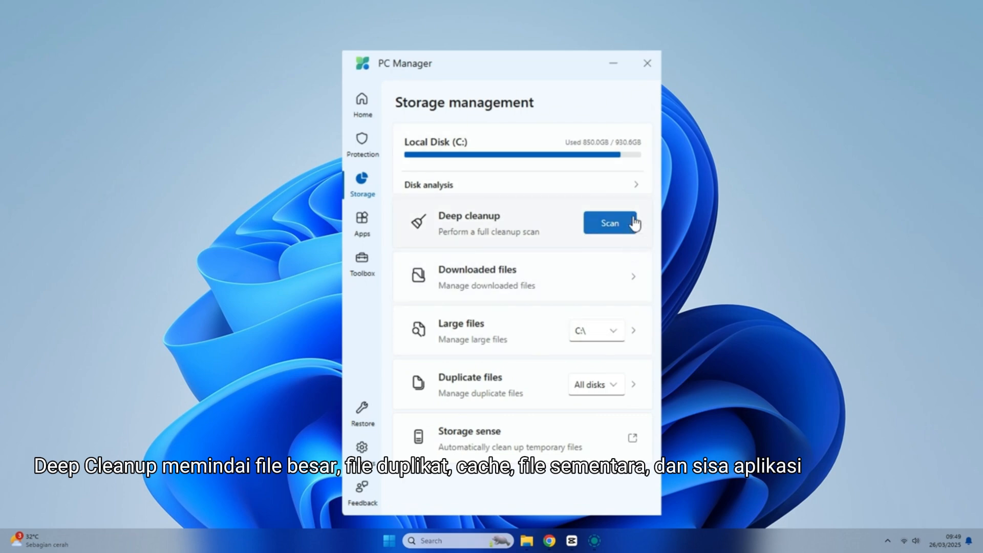
- Run a full deep cleanup scan and open the disk analysis for Local Disk (C:)
{"action": "left_click", "coordinate": [610, 223]}
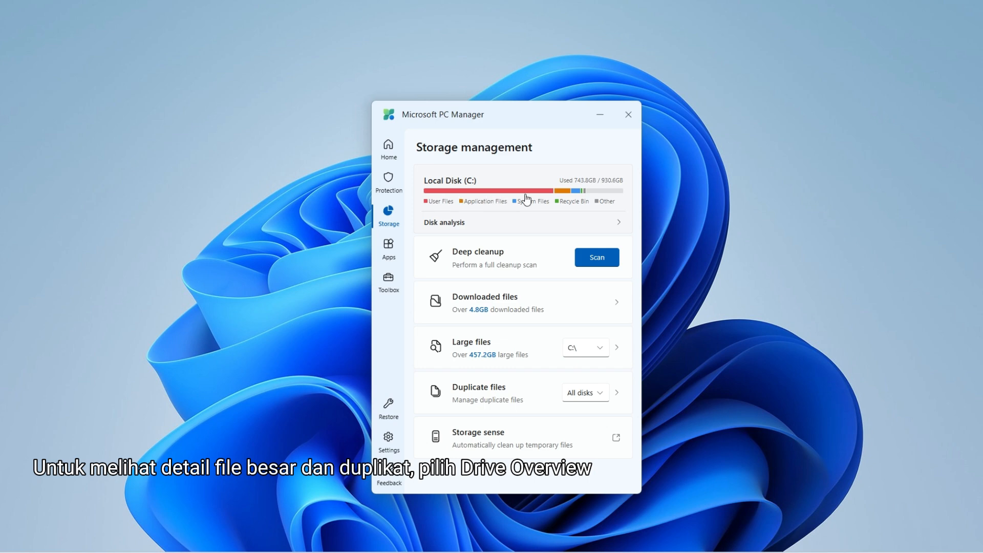
{"action": "left_click", "coordinate": [497, 221]}
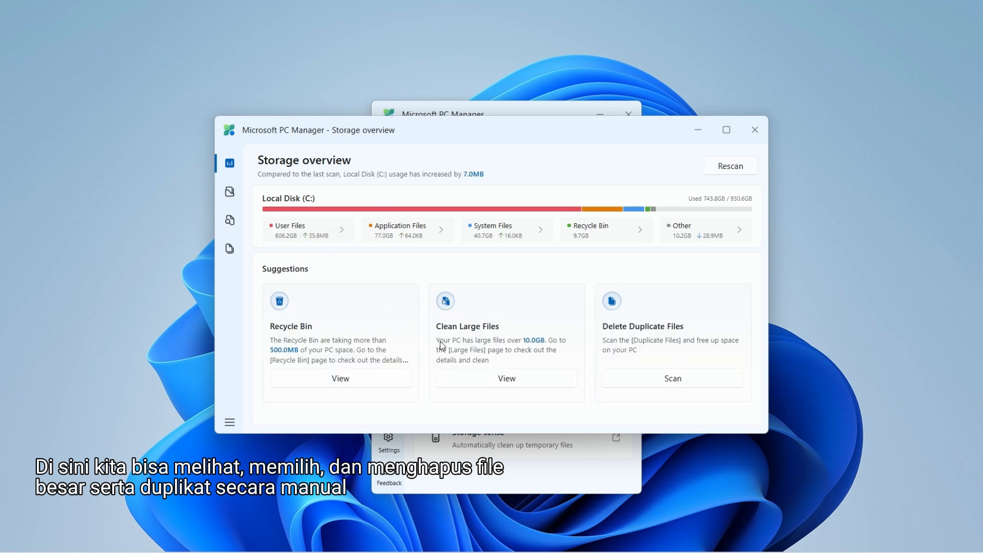
- Open the large files found on the C drive and look through the list for files to clean up
{"action": "left_click", "coordinate": [511, 380]}
{"action": "scroll", "coordinate": [404, 261], "scroll_direction": "down", "scroll_amount": 3}
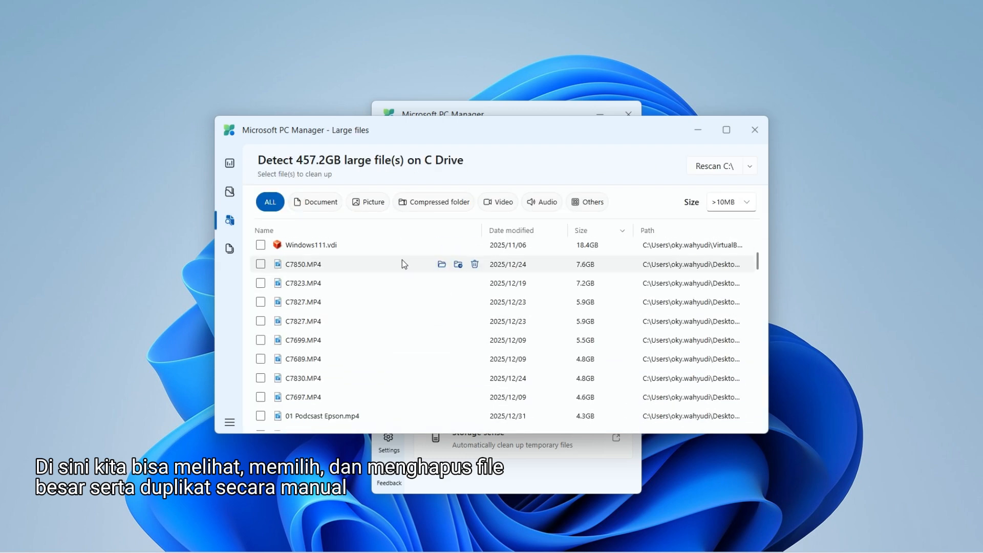
{"action": "scroll", "coordinate": [407, 265], "scroll_direction": "down", "scroll_amount": 5}
{"action": "scroll", "coordinate": [407, 265], "scroll_direction": "down", "scroll_amount": 8}
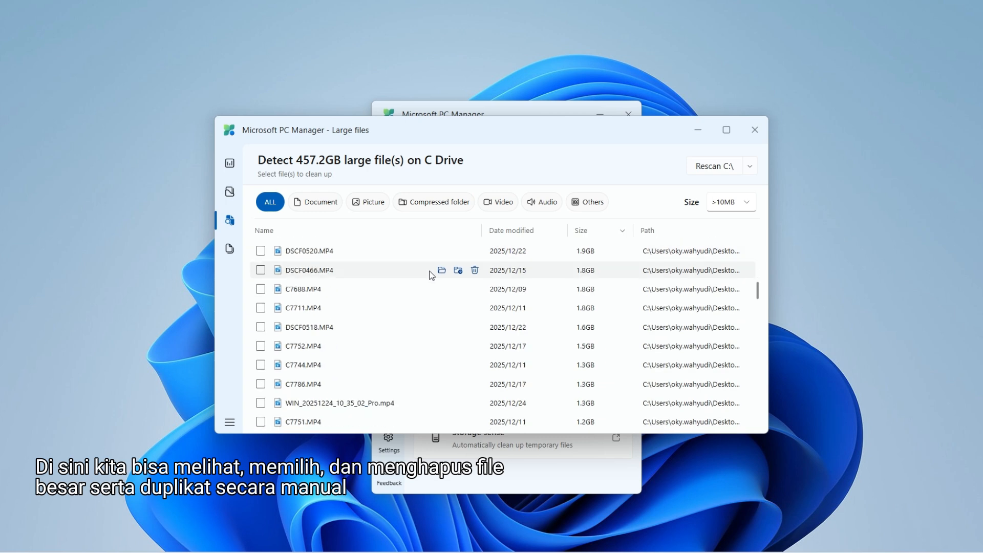
{"action": "scroll", "coordinate": [437, 272], "scroll_direction": "down", "scroll_amount": 6}
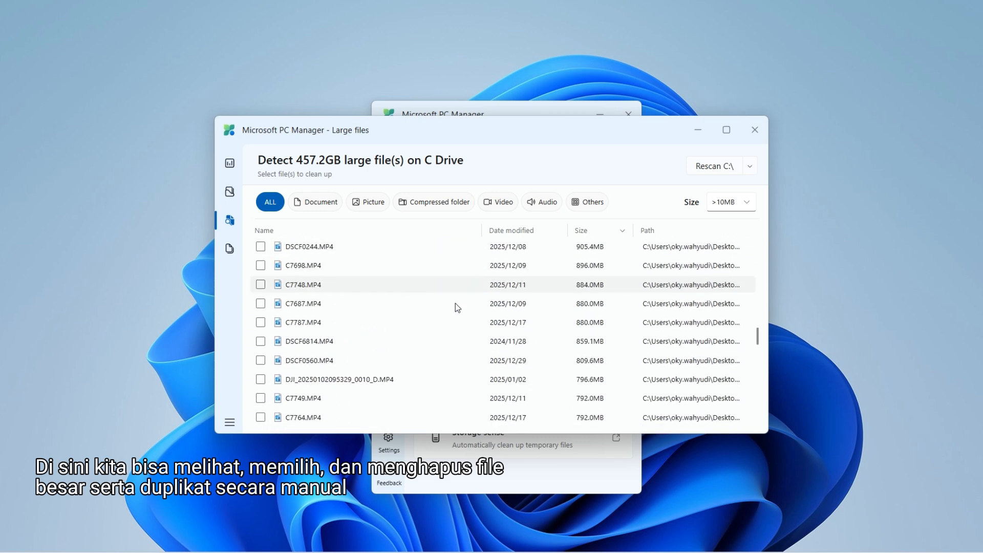
{"action": "scroll", "coordinate": [567, 349], "scroll_direction": "down", "scroll_amount": 8}
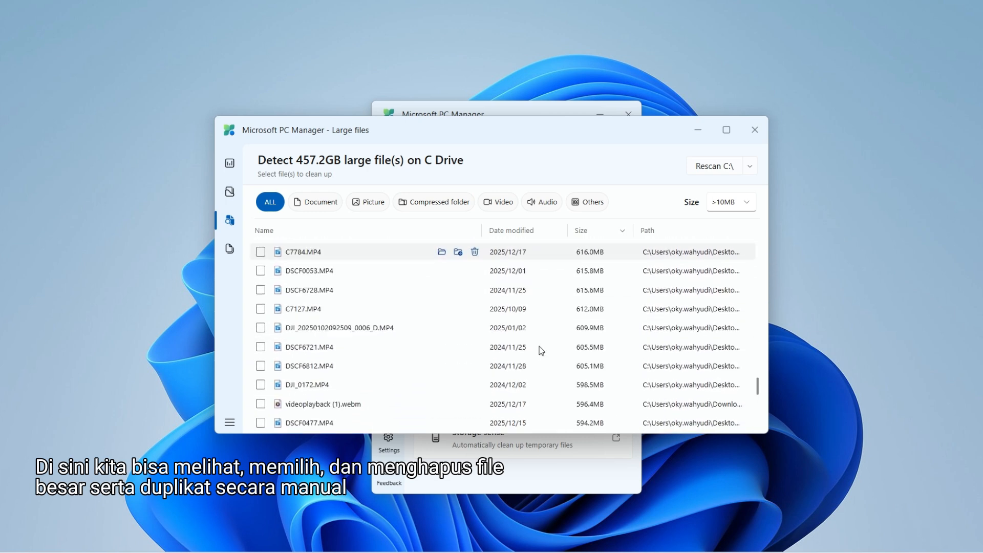
{"action": "scroll", "coordinate": [410, 322], "scroll_direction": "down", "scroll_amount": 3}
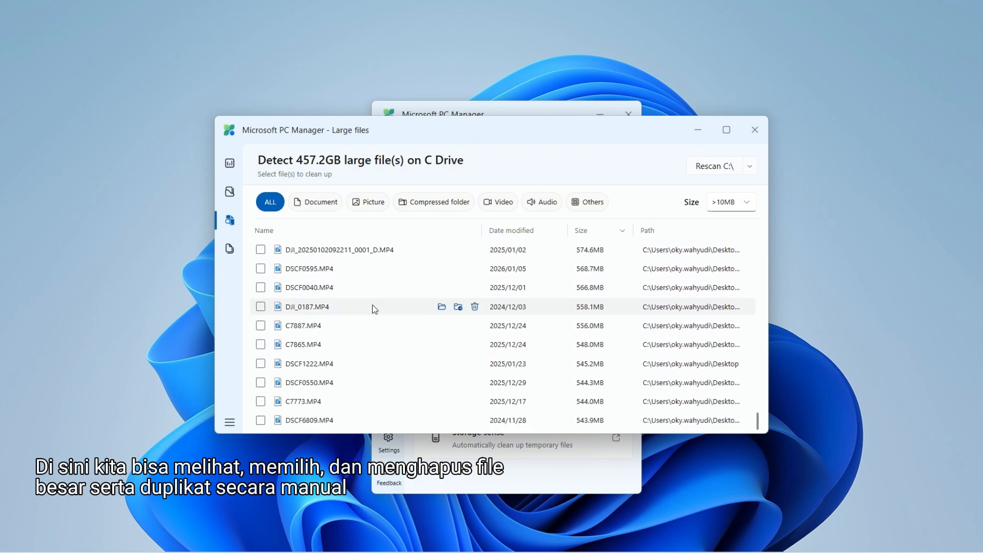
{"action": "scroll", "coordinate": [373, 305], "scroll_direction": "up", "scroll_amount": 4}
{"action": "scroll", "coordinate": [389, 321], "scroll_direction": "up", "scroll_amount": 15}
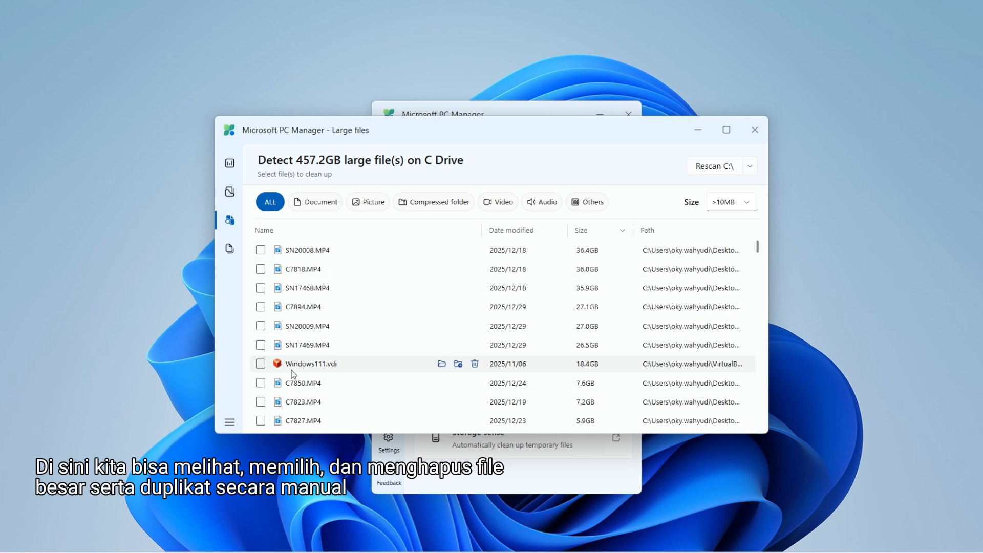
- Permanently delete the large file Windows111.vdi from the C drive
{"action": "left_click", "coordinate": [260, 366]}
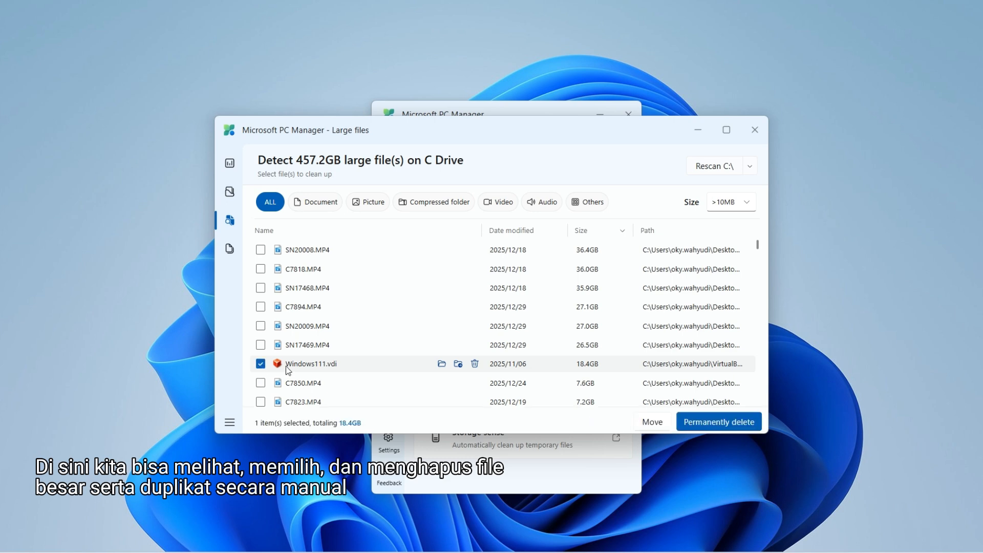
{"action": "left_click", "coordinate": [474, 365]}
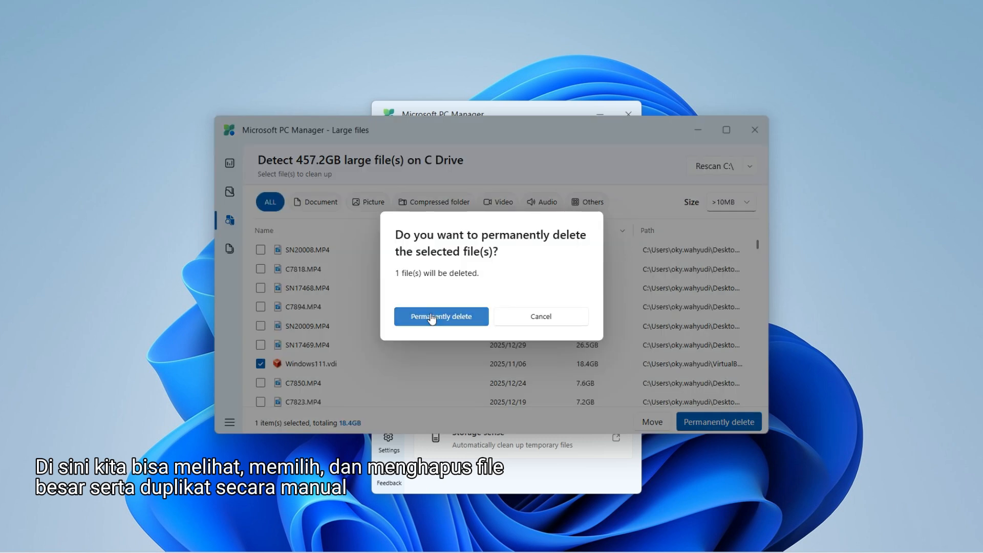
{"action": "left_click", "coordinate": [441, 316]}
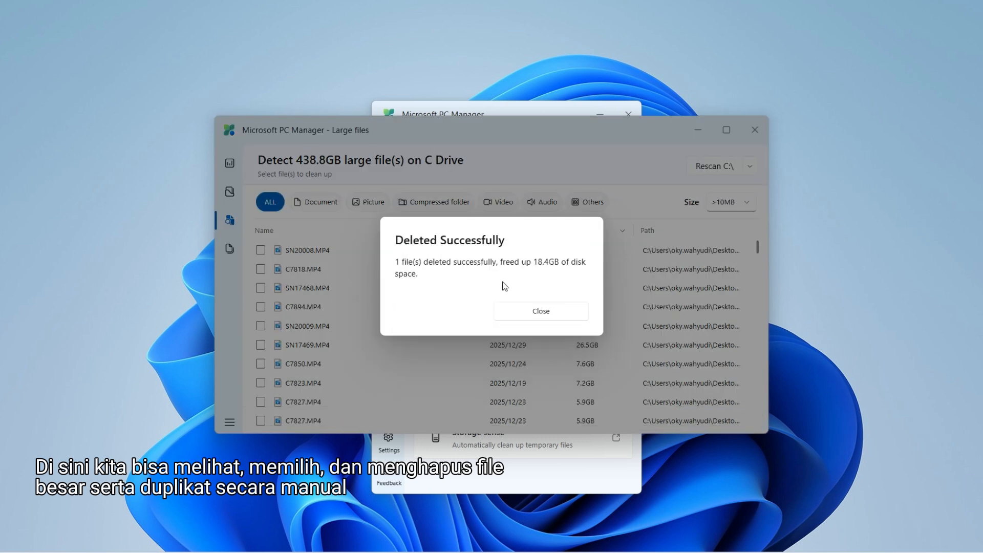
{"action": "left_click", "coordinate": [553, 317]}
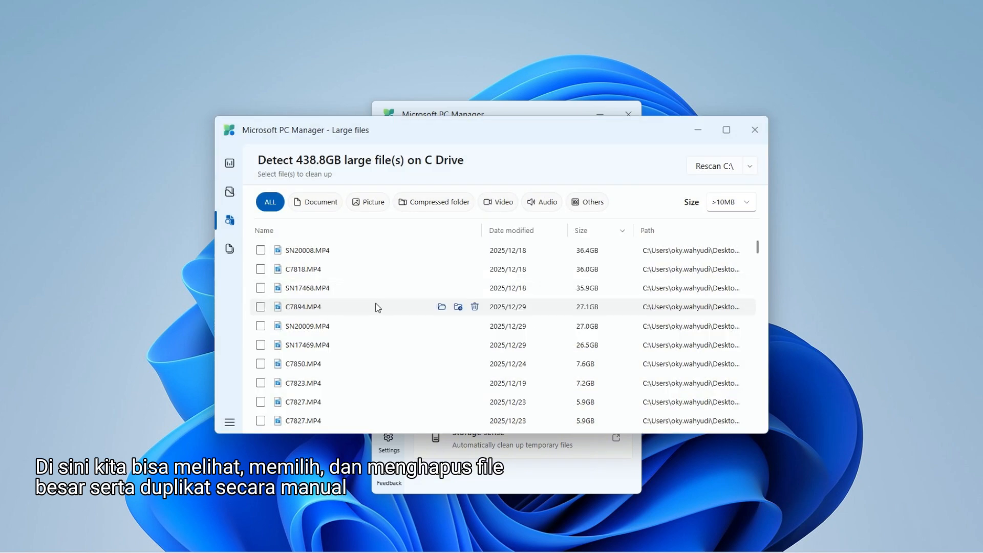
- Review the remaining large files, filtering them in turn by Document, Picture, Compressed folder, Video, Audio and Others
{"action": "scroll", "coordinate": [375, 307], "scroll_direction": "down", "scroll_amount": 8}
{"action": "scroll", "coordinate": [359, 310], "scroll_direction": "down", "scroll_amount": 10}
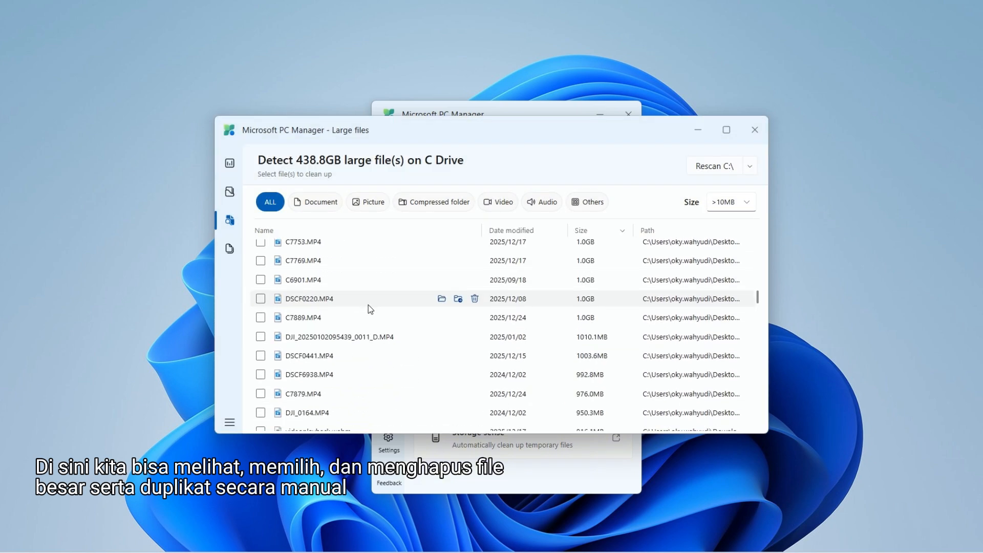
{"action": "mouse_move", "coordinate": [371, 307]}
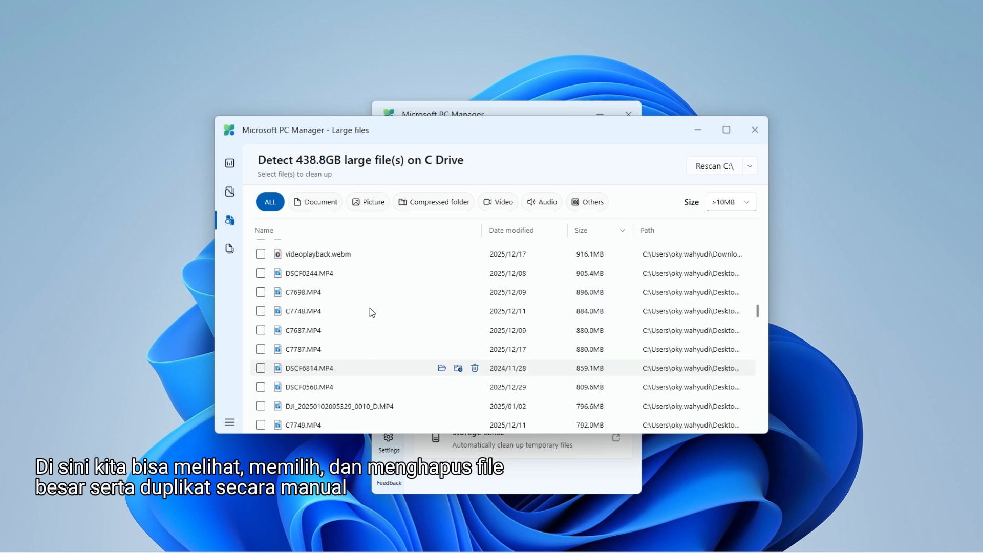
{"action": "scroll", "coordinate": [370, 308], "scroll_direction": "up", "scroll_amount": 18}
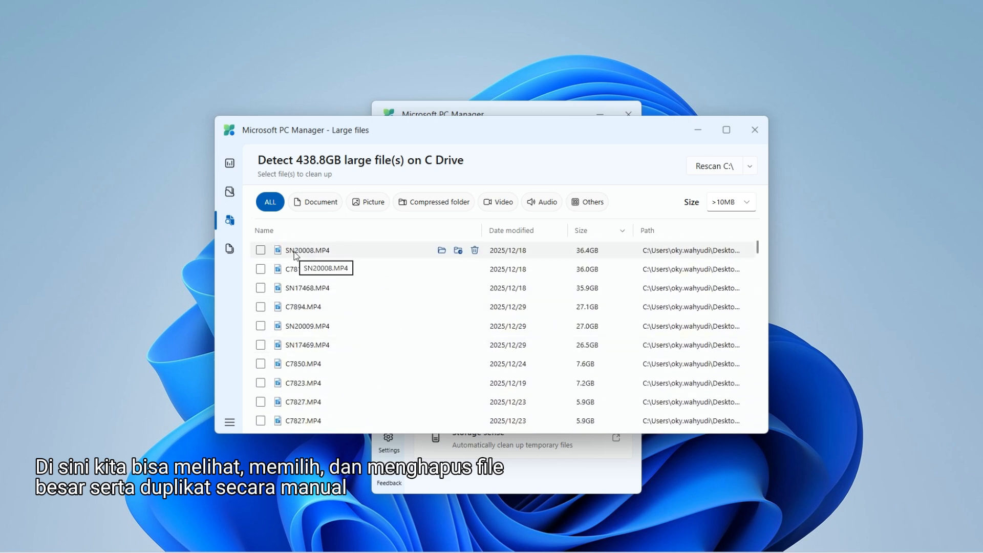
{"action": "scroll", "coordinate": [309, 317], "scroll_direction": "down", "scroll_amount": 5}
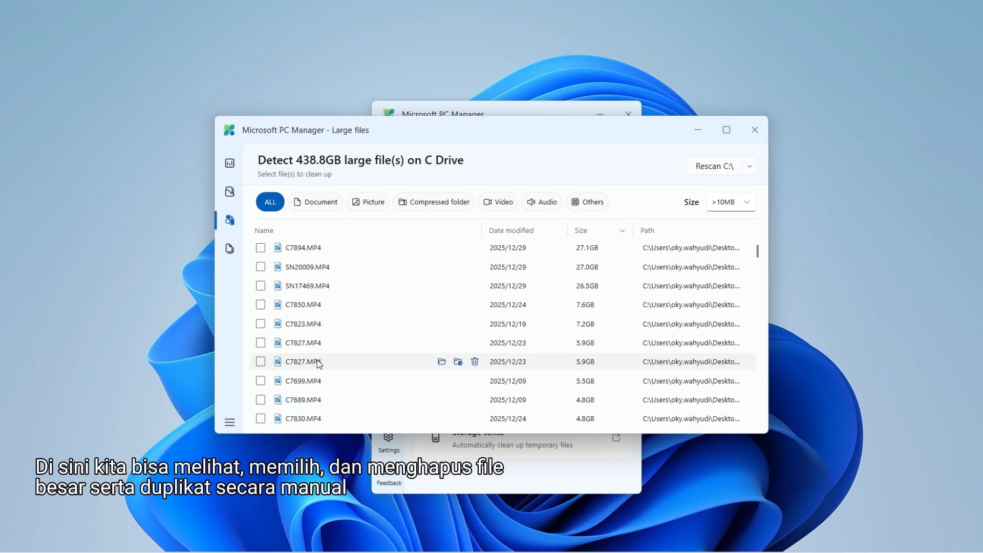
{"action": "left_click", "coordinate": [317, 206]}
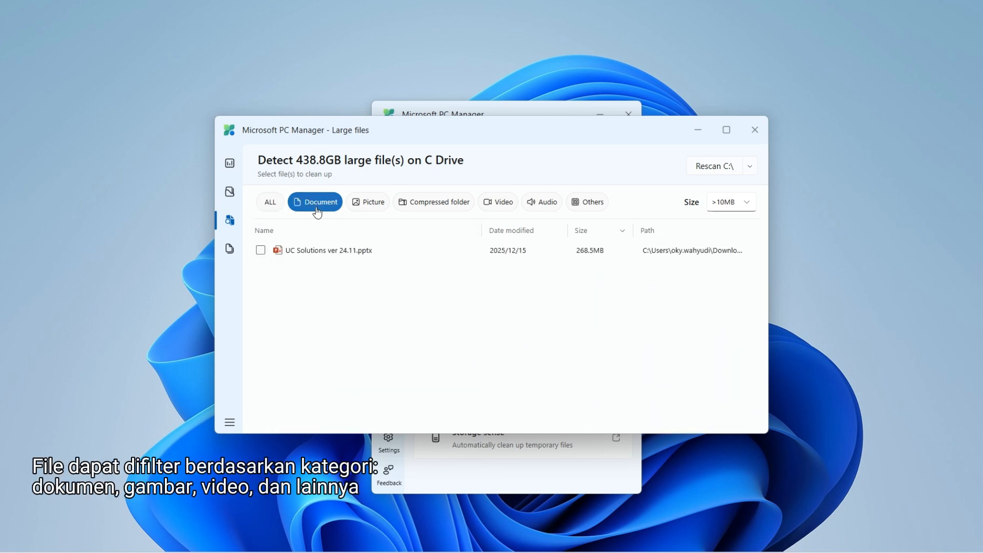
{"action": "left_click", "coordinate": [369, 211]}
{"action": "left_click", "coordinate": [414, 209]}
{"action": "left_click", "coordinate": [499, 210]}
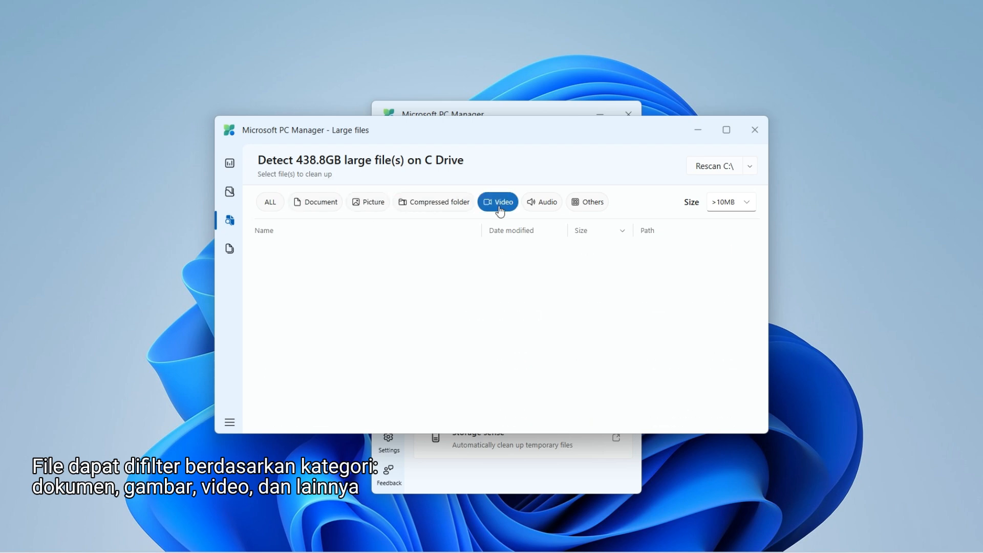
{"action": "left_click", "coordinate": [543, 210]}
{"action": "left_click", "coordinate": [592, 209]}
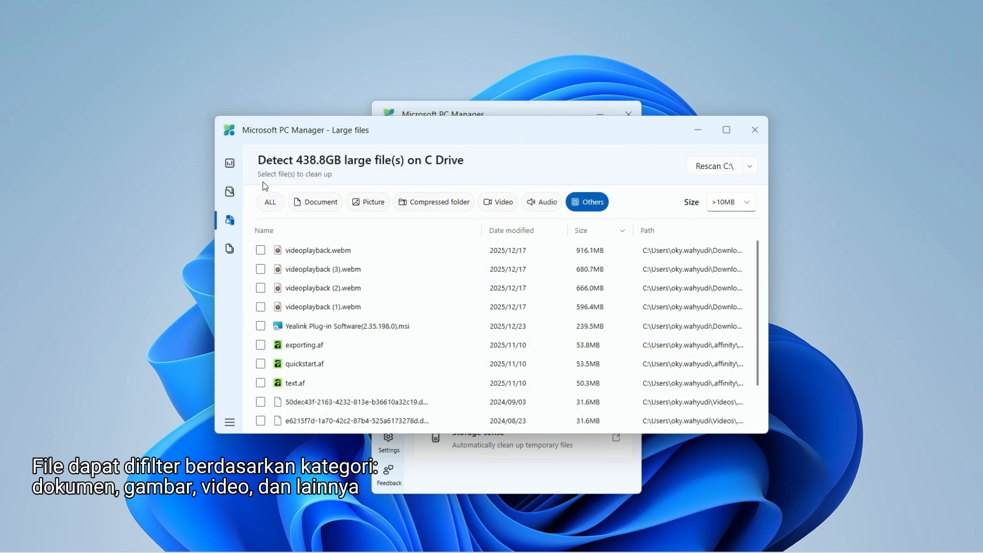
{"action": "scroll", "coordinate": [306, 274], "scroll_direction": "down", "scroll_amount": 3}
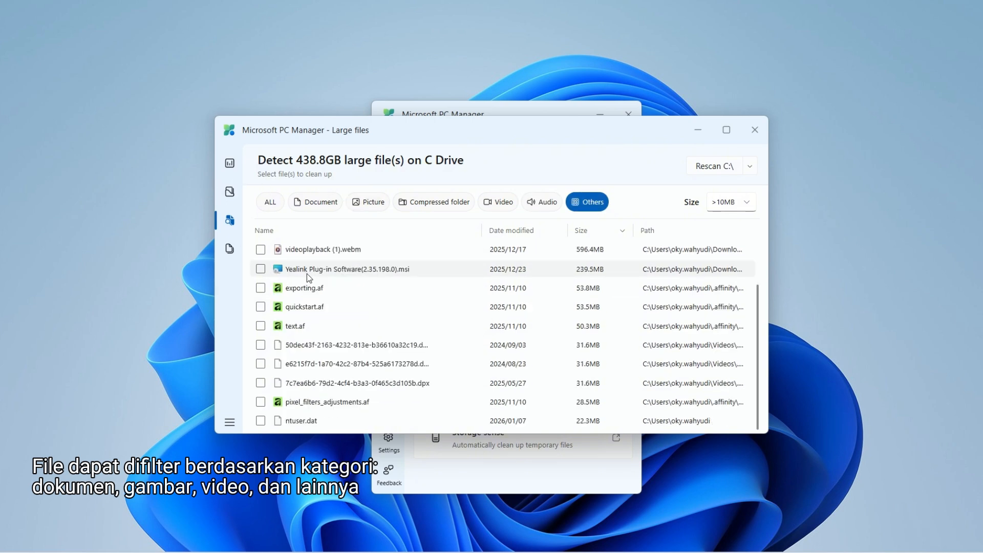
{"action": "scroll", "coordinate": [306, 274], "scroll_direction": "up", "scroll_amount": 3}
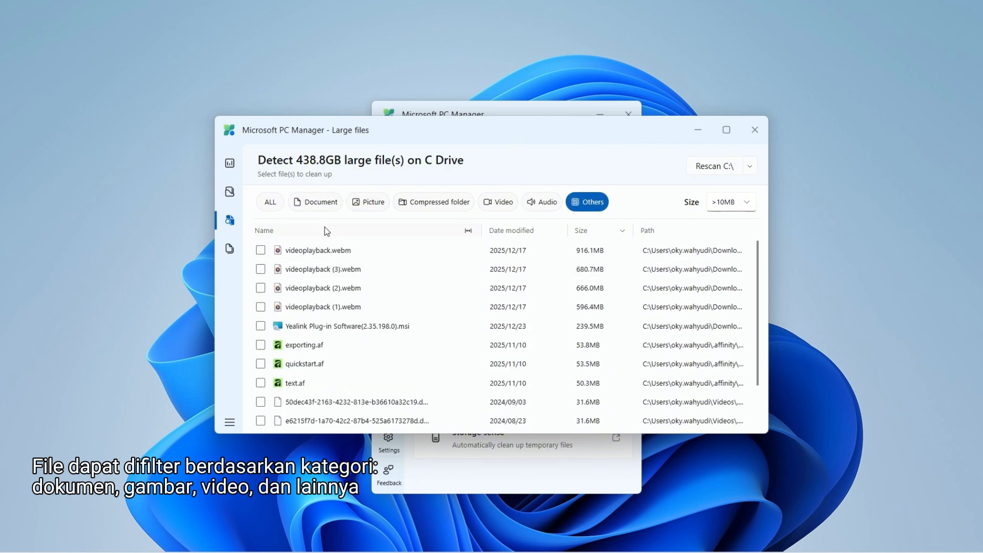
- Return to the storage overview and scan the PC for duplicate files
{"action": "left_click", "coordinate": [230, 163]}
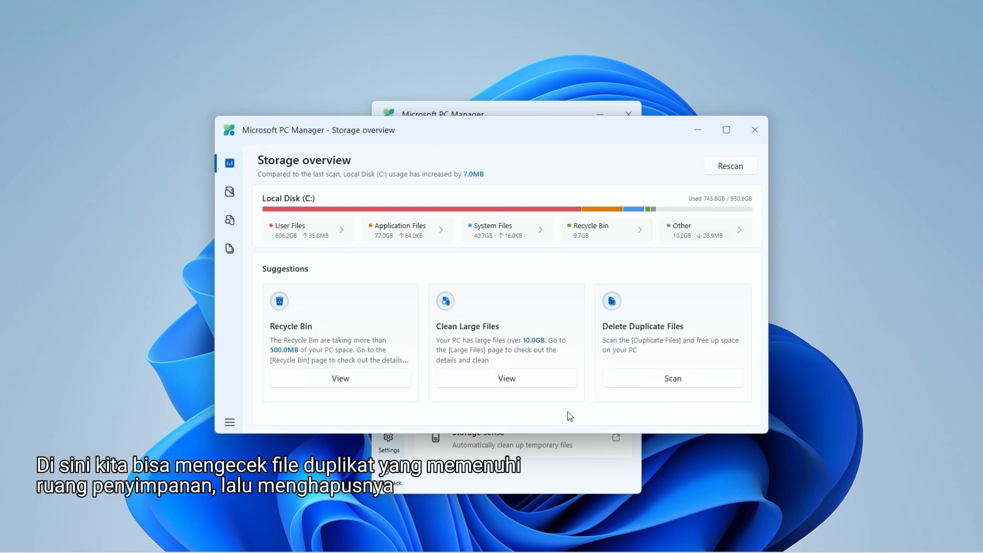
{"action": "left_click", "coordinate": [666, 380]}
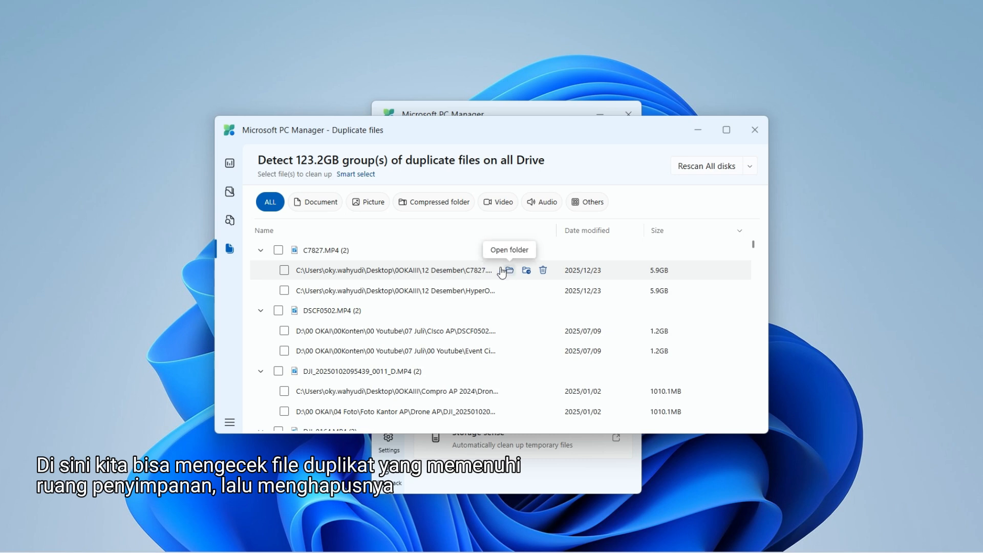
- Check the folder locations of the duplicate C7827.MP4 copies and look through the other duplicate groups
{"action": "left_click", "coordinate": [509, 270]}
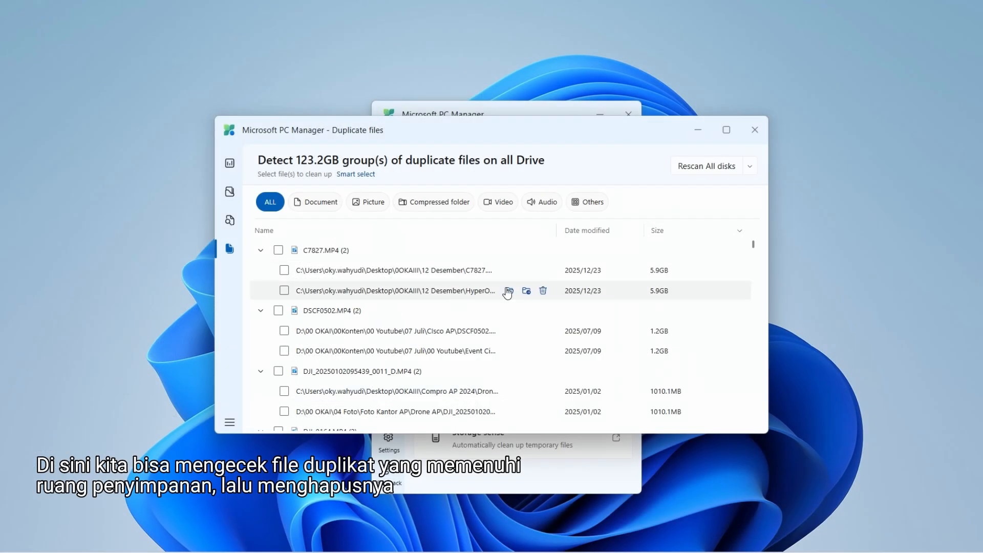
{"action": "left_click", "coordinate": [527, 287]}
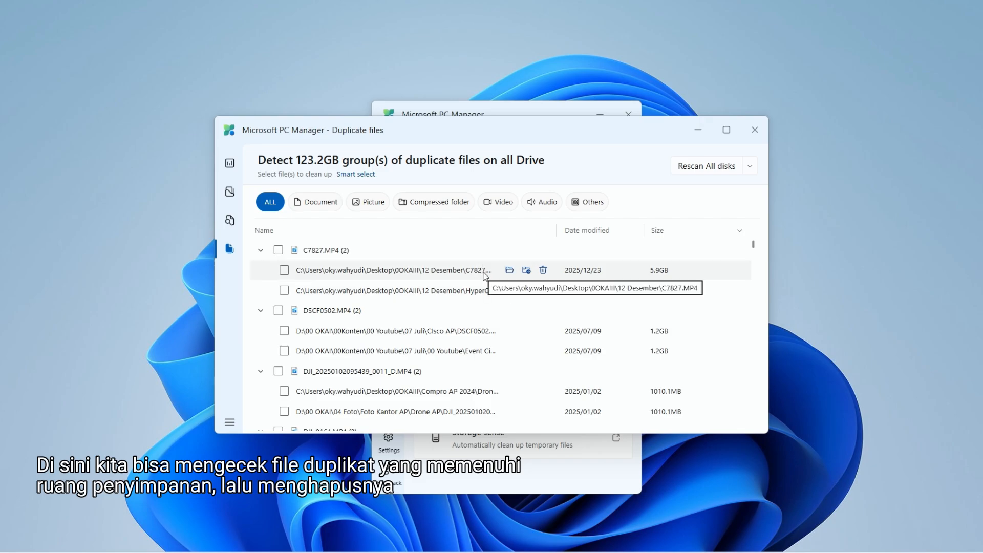
{"action": "left_click", "coordinate": [510, 270]}
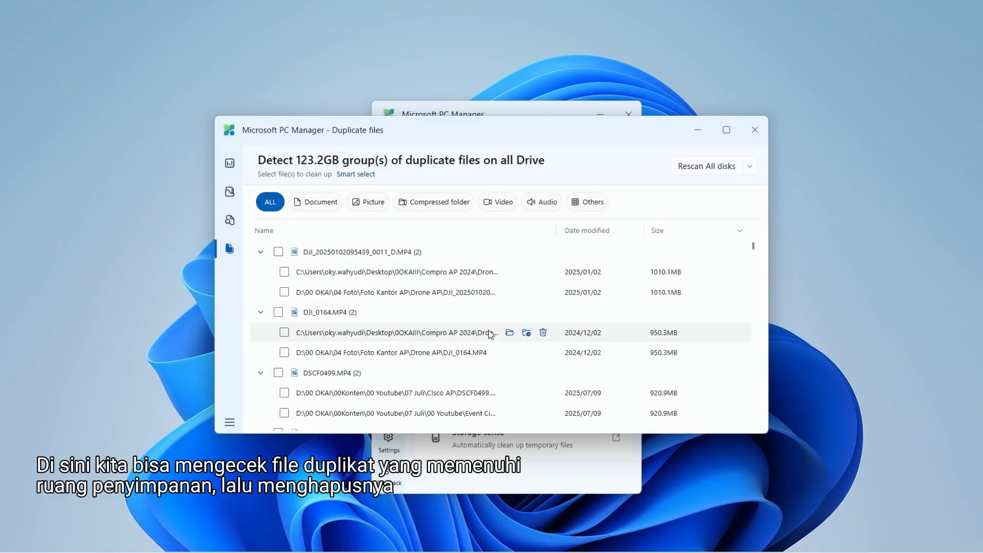
{"action": "scroll", "coordinate": [497, 358], "scroll_direction": "down", "scroll_amount": 10}
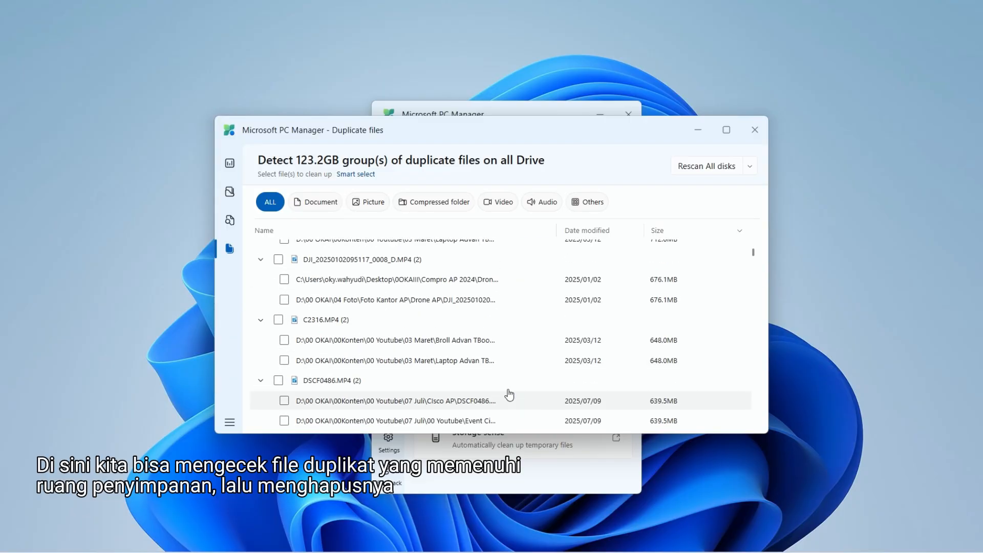
- Open the Recycle Bin from the storage overview and empty it
{"action": "left_click", "coordinate": [227, 175]}
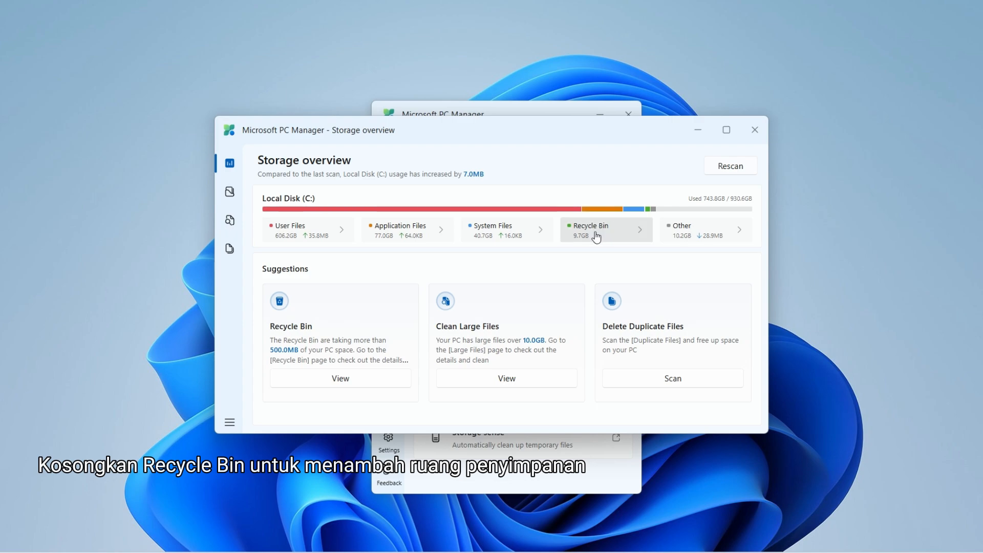
{"action": "left_click", "coordinate": [621, 238]}
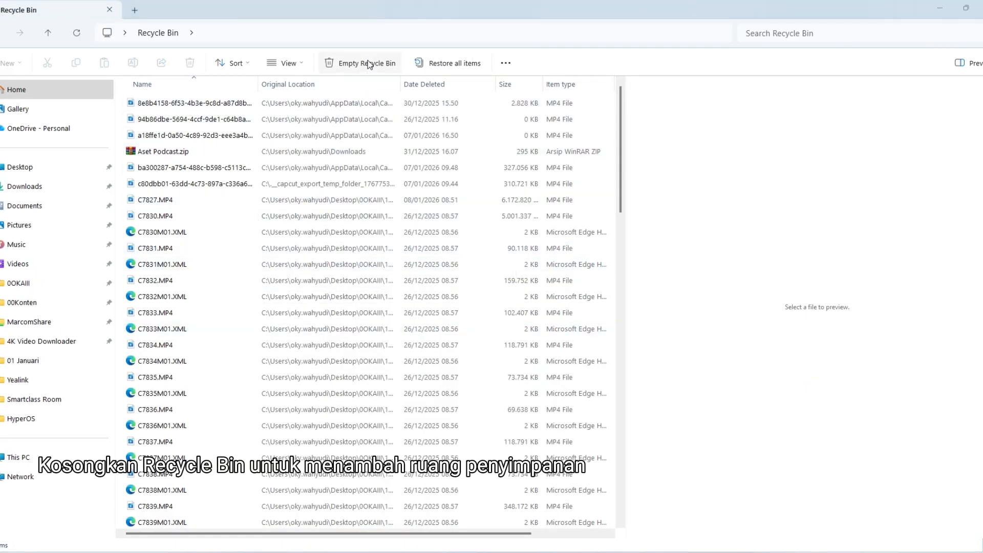
{"action": "left_click", "coordinate": [390, 64]}
{"action": "left_click", "coordinate": [528, 291]}
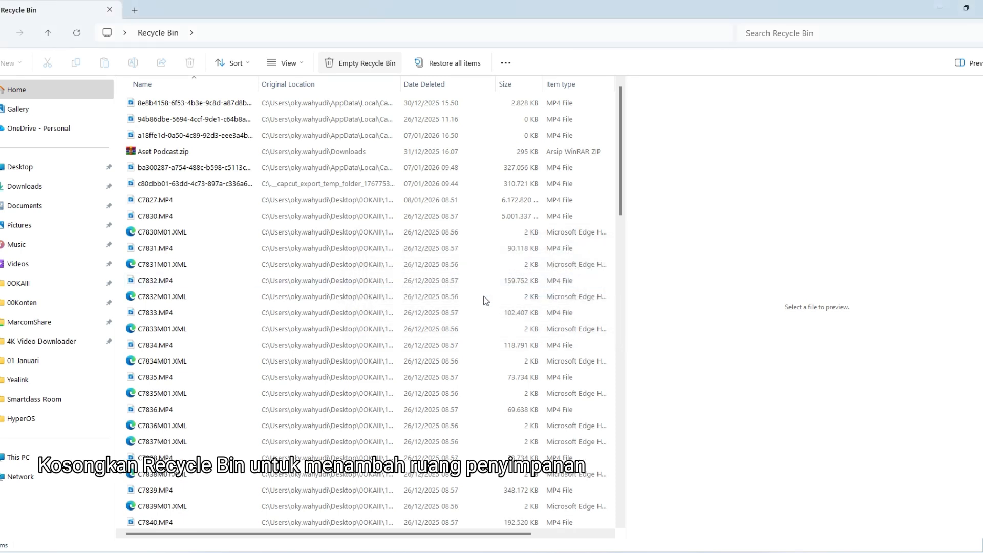